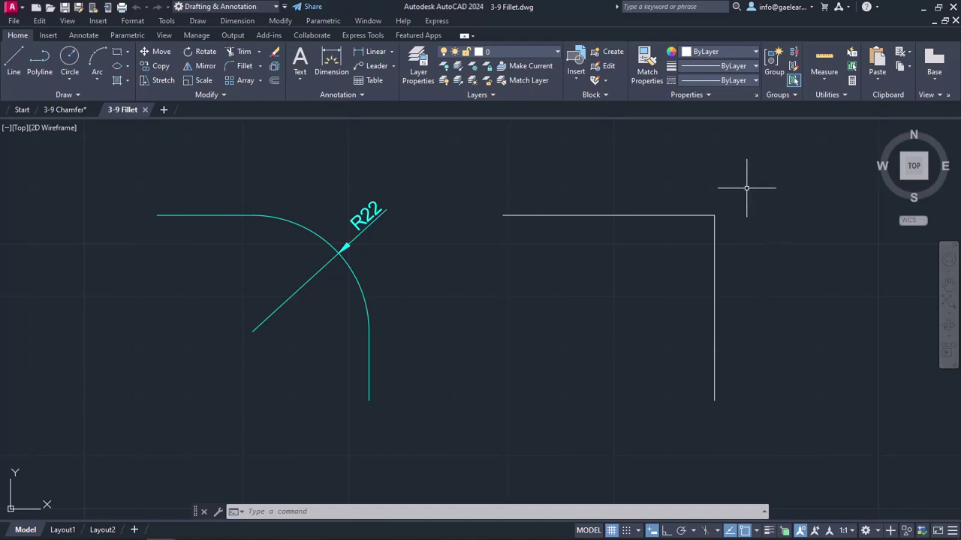
- Start the Fillet command from the Home tab's Modify fillet/chamfer dropdown
left_click(281, 21)
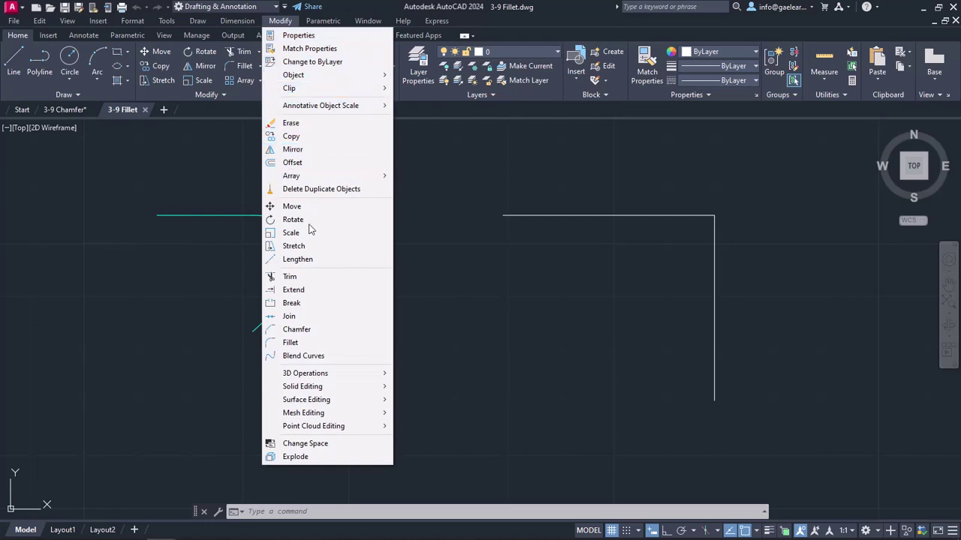
left_click(308, 343)
left_click(259, 66)
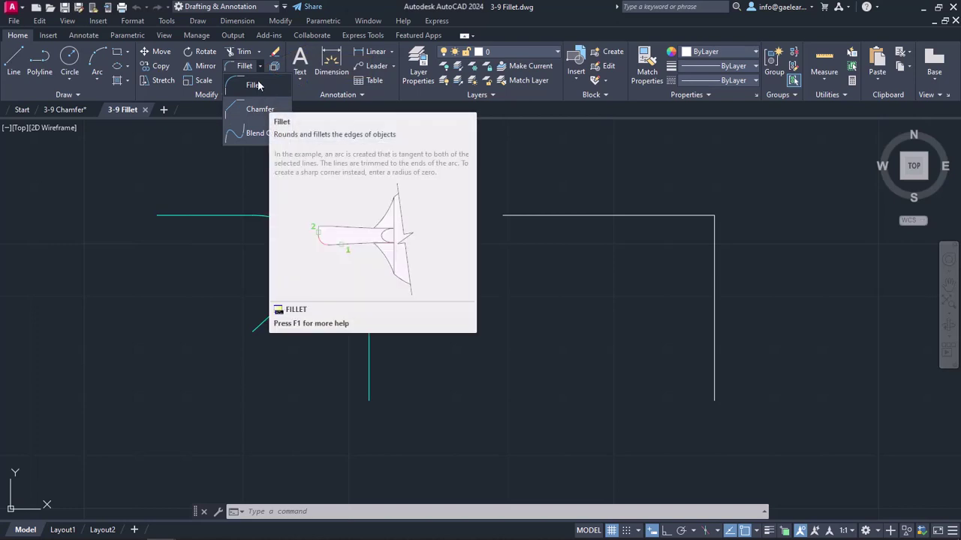
left_click(256, 85)
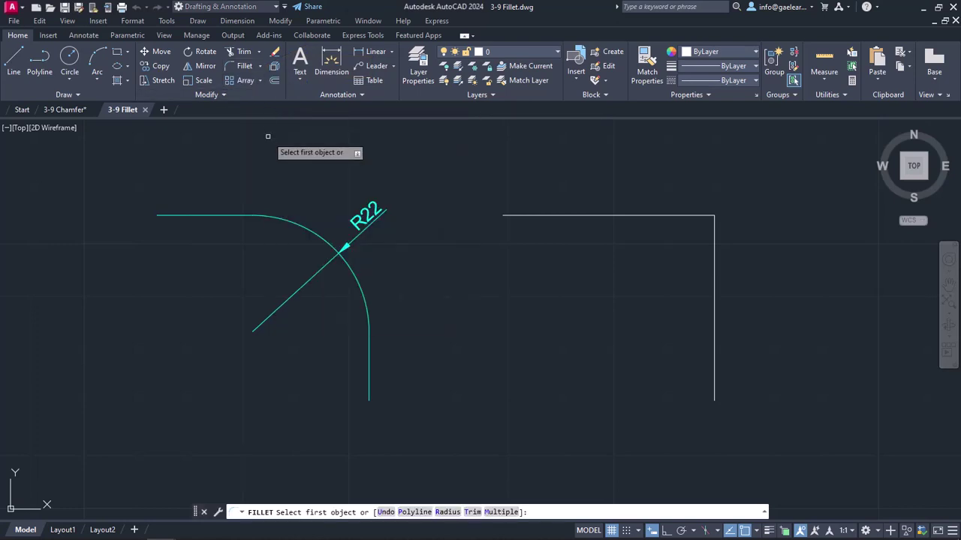
- Fillet the square corner's top and vertical lines with a radius of 22
left_click(448, 513)
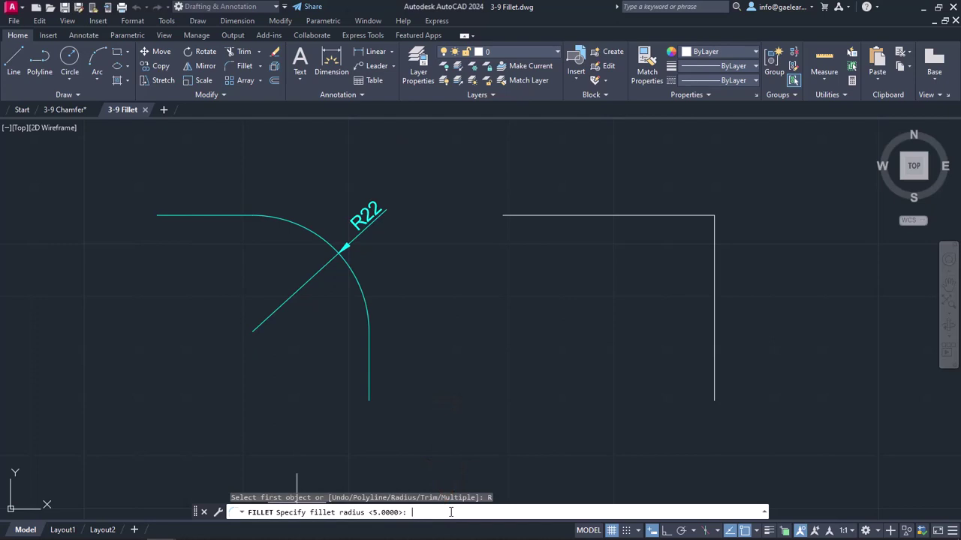
type("22")
key("Return")
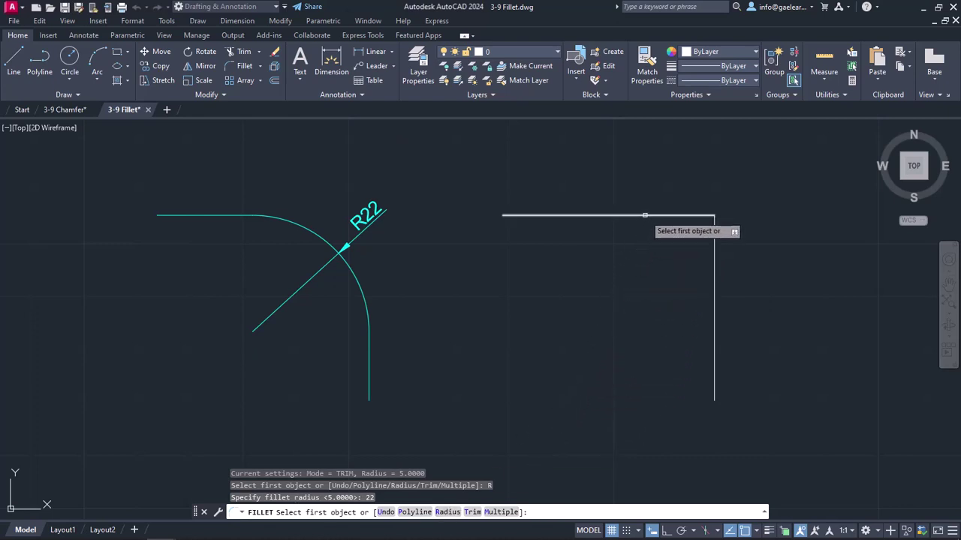
left_click(645, 216)
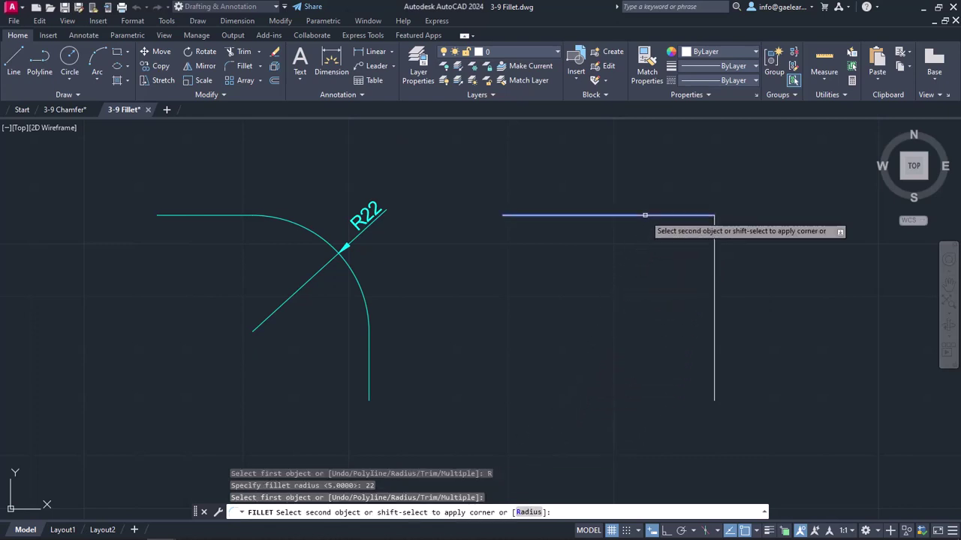
left_click(714, 278)
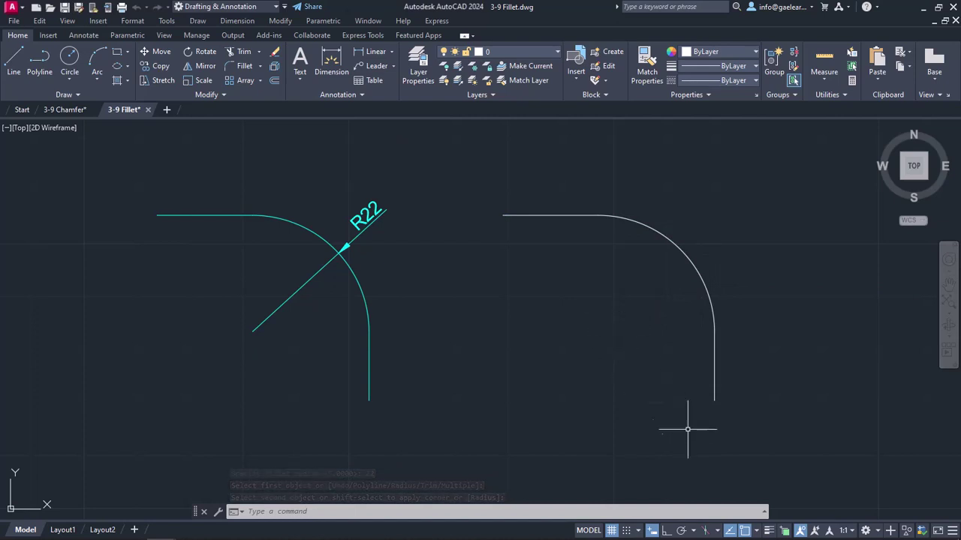
- Fillet the stepped profile's top-right corner with radius 10, using Multiple mode
middle_click_drag(754, 464, 723, 210)
mouse_move(761, 495)
middle_mouse_down()
mouse_move(747, 427)
mouse_move(748, 345)
middle_mouse_up()
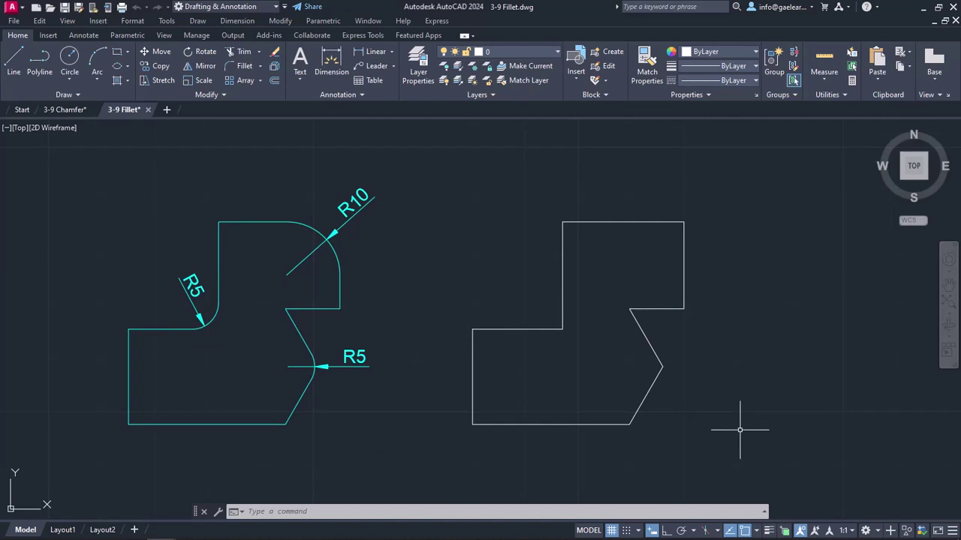
type("f")
key("Return")
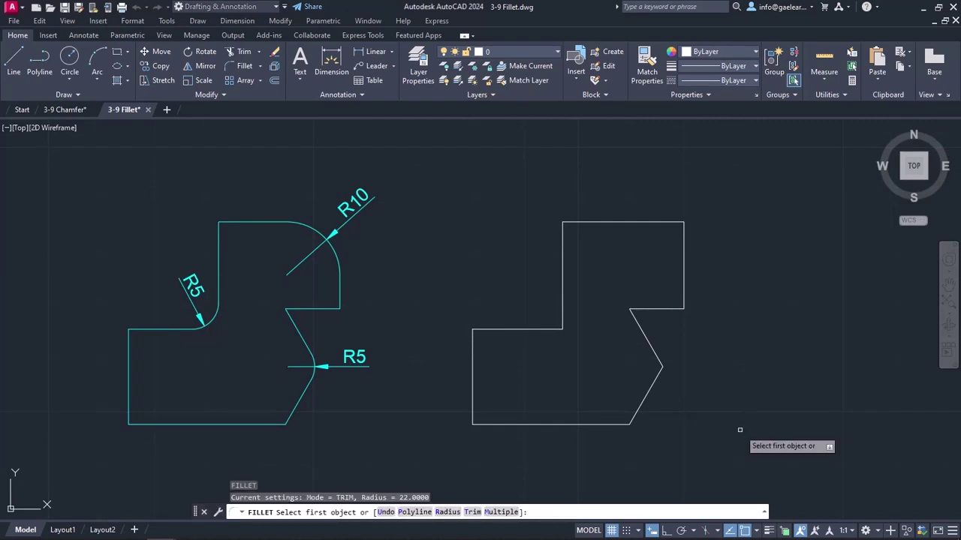
left_click(497, 512)
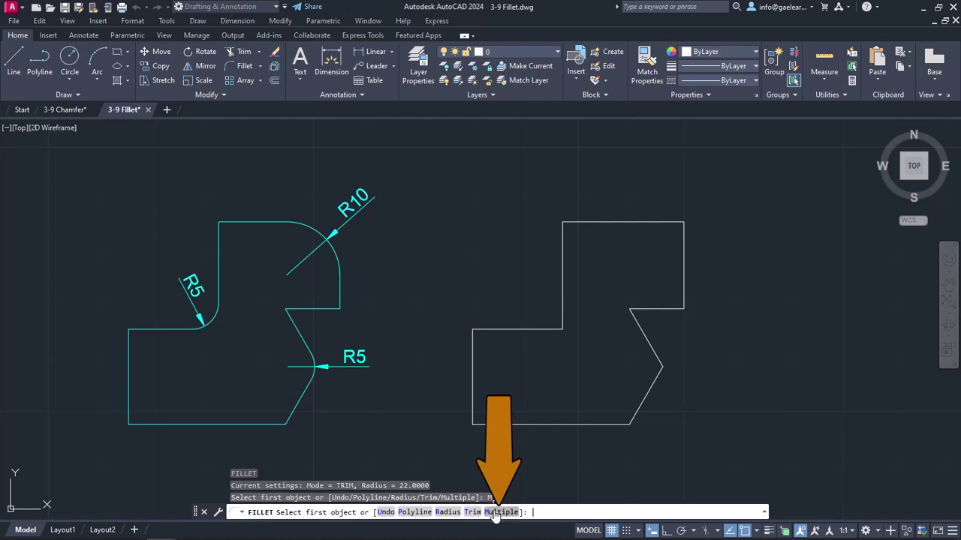
left_click(448, 513)
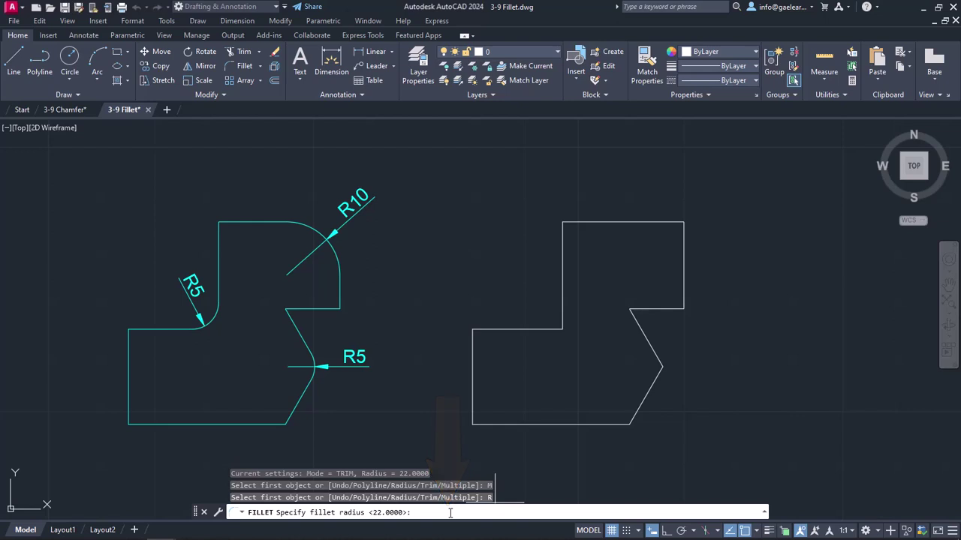
type("10")
key("Return")
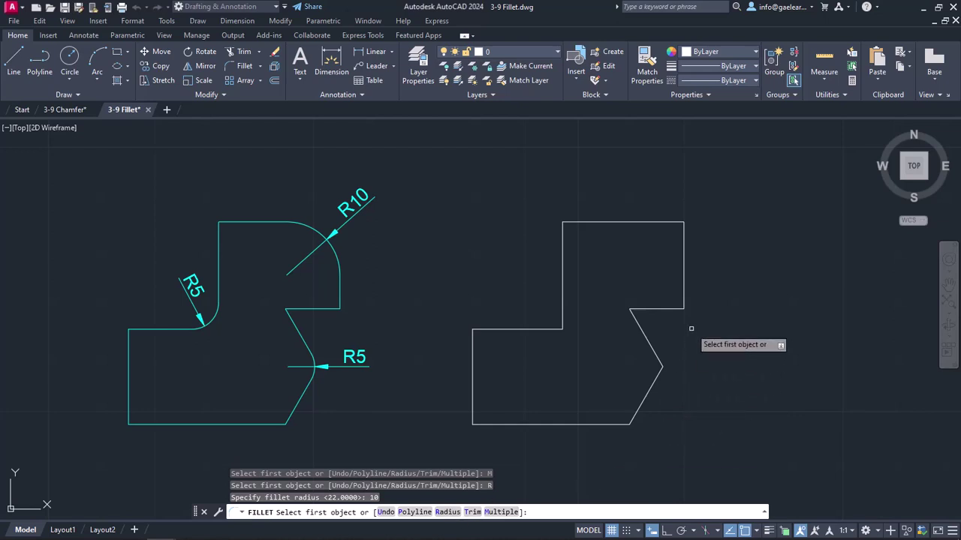
left_click(669, 224)
left_click(683, 246)
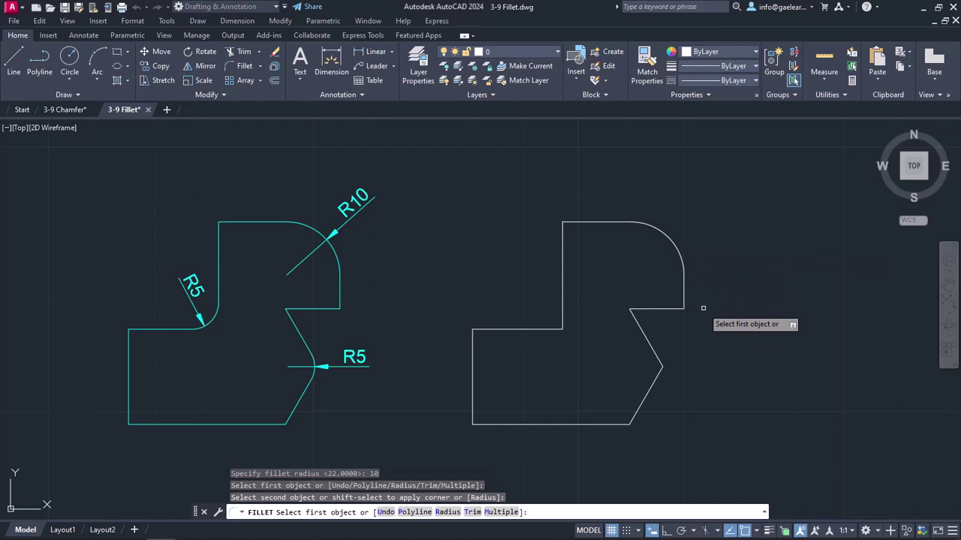
- Fillet the right-hand point and the left step corner with radius 5
left_click(447, 513)
type("5")
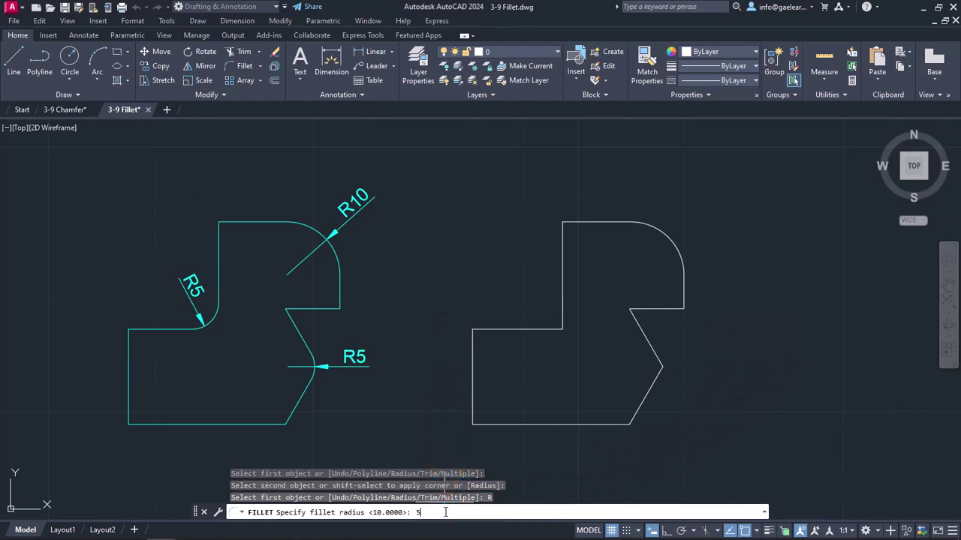
key("Return")
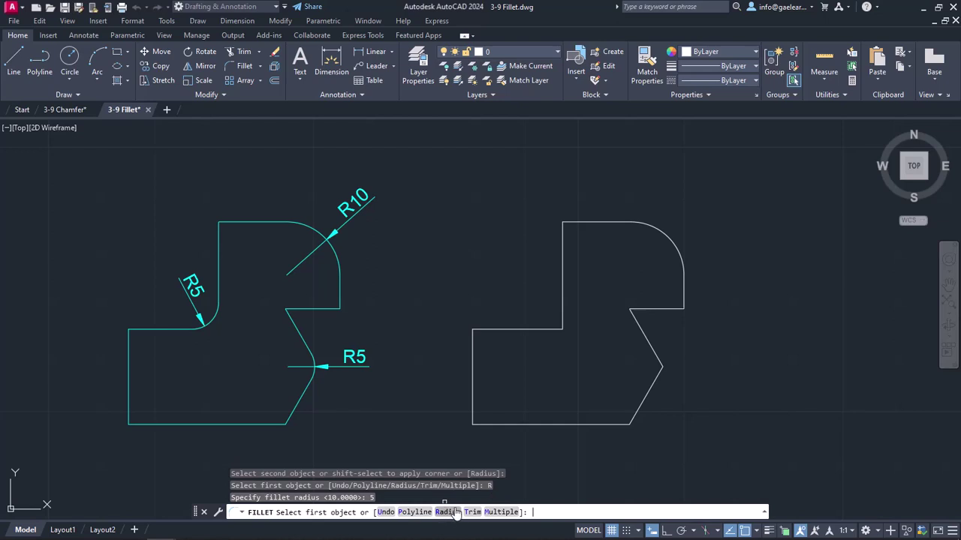
left_click(651, 353)
left_click(657, 378)
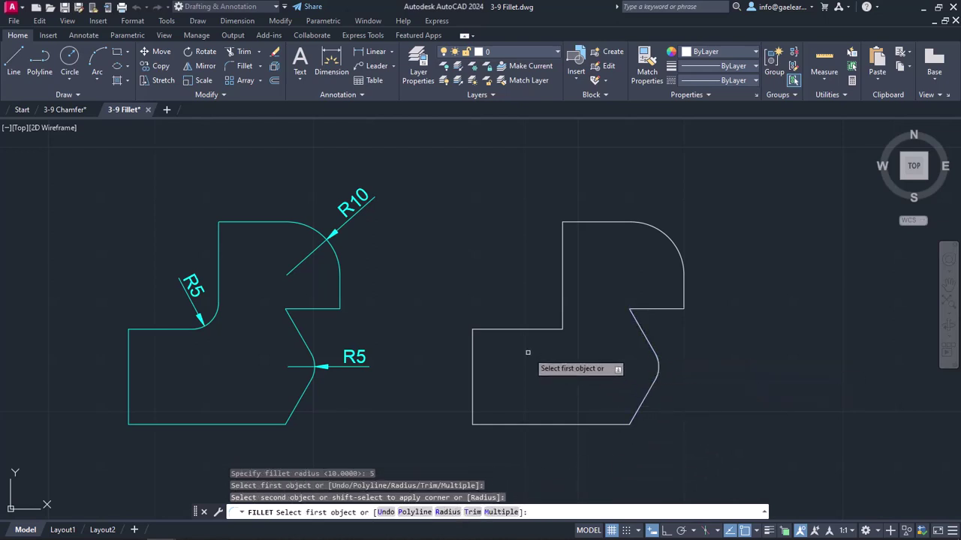
left_click(489, 330)
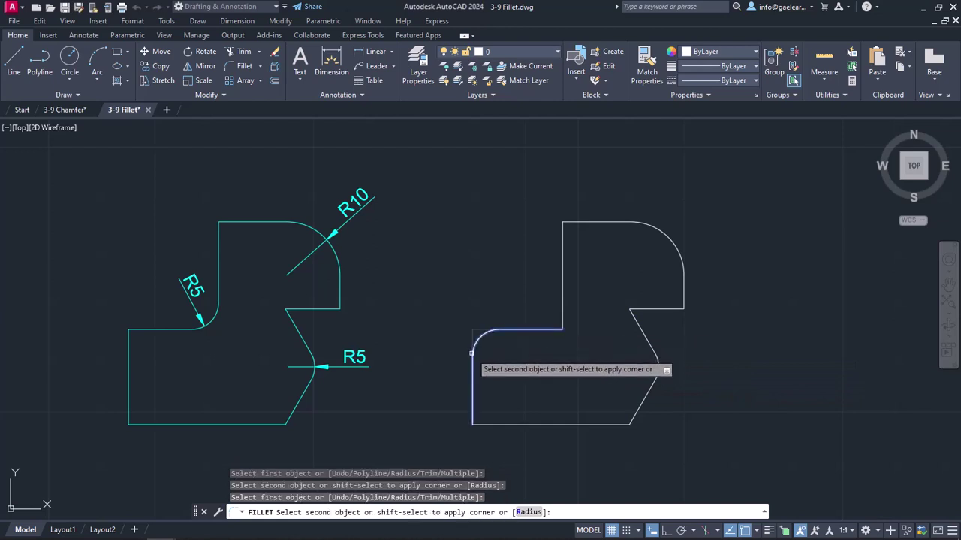
left_click(472, 352)
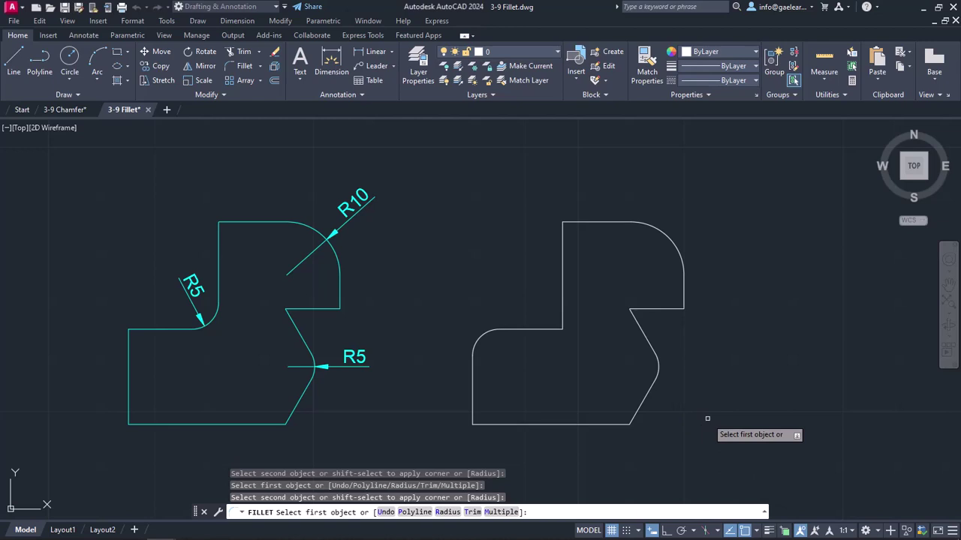
key("Escape")
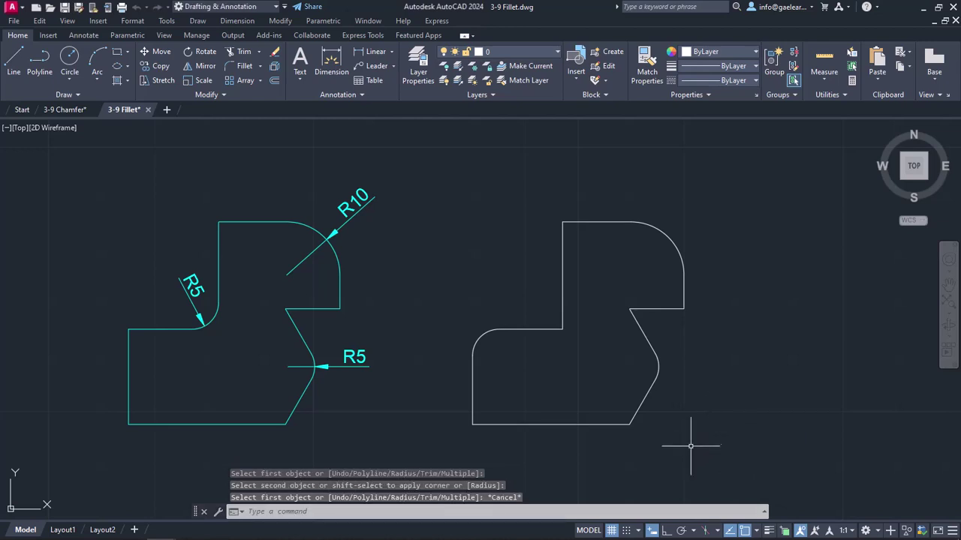
- Join the upper side of the two circles with a radius 19 fillet
middle_click_drag(682, 450, 724, 174)
middle_click_drag(702, 334, 688, 217)
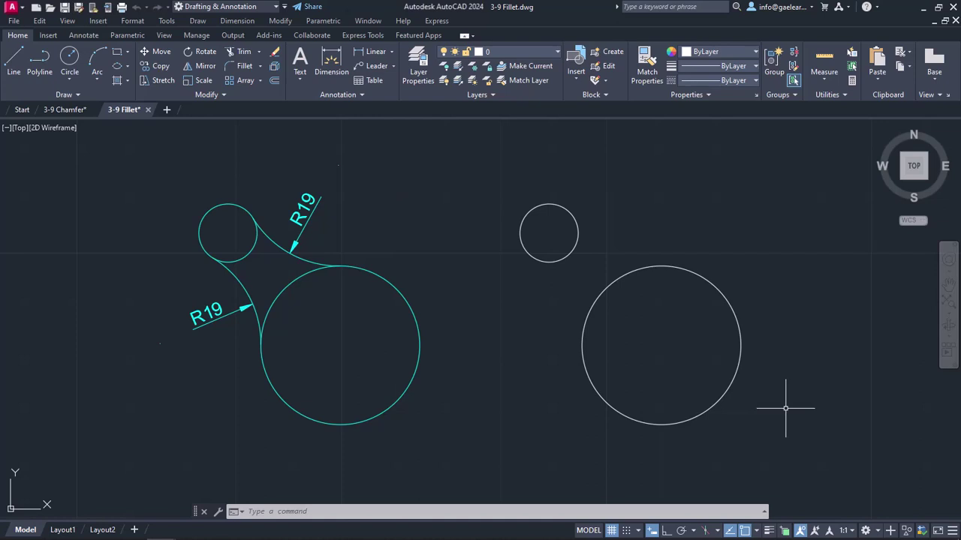
type("f")
key("Return")
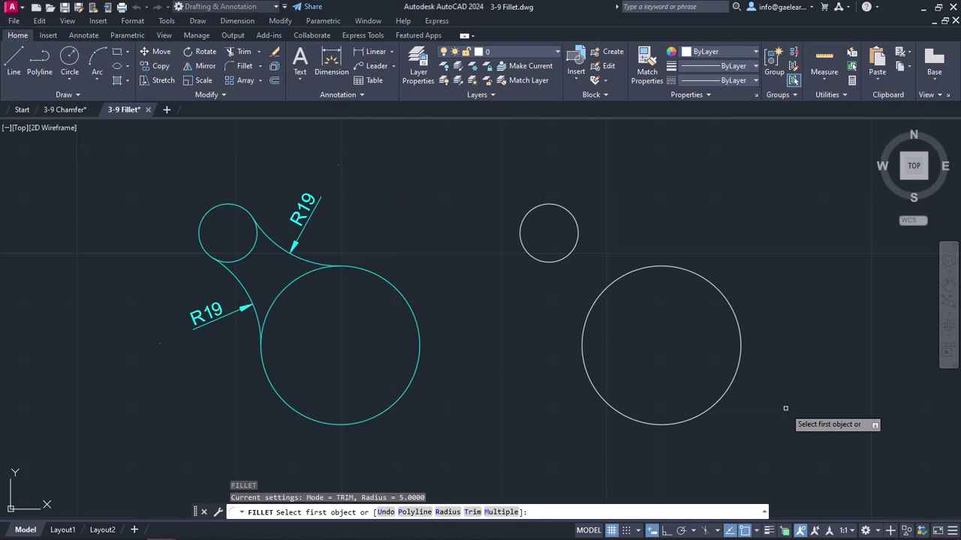
left_click(447, 512)
type("19")
key("Return")
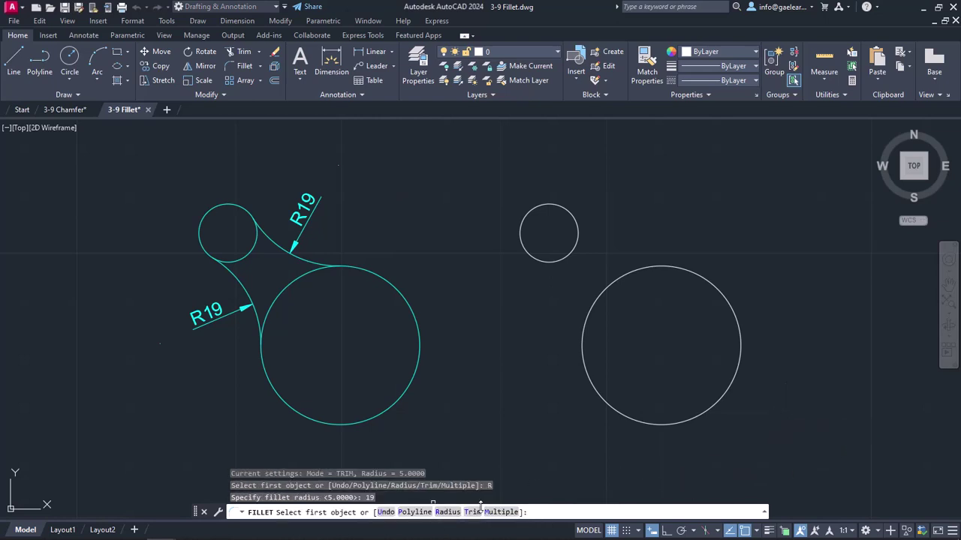
left_click(508, 512)
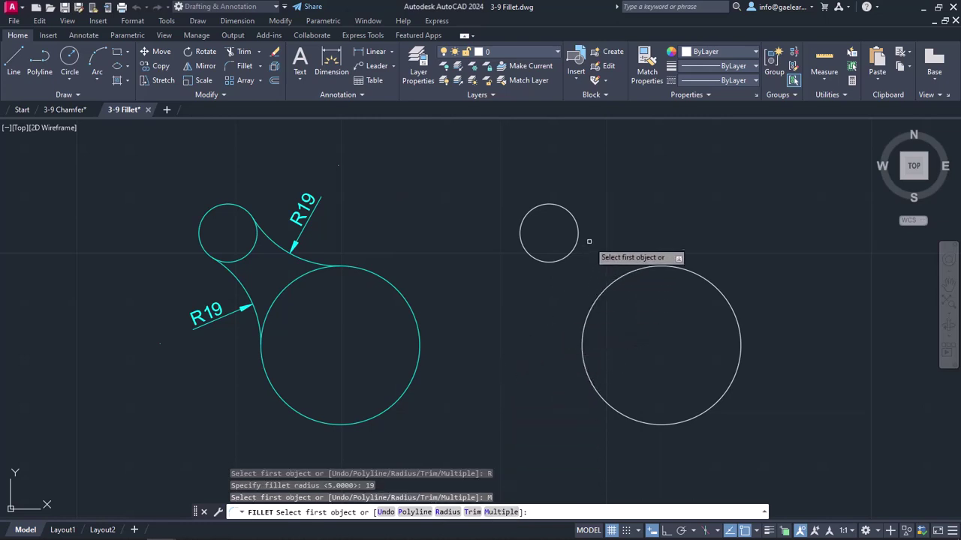
left_click(571, 212)
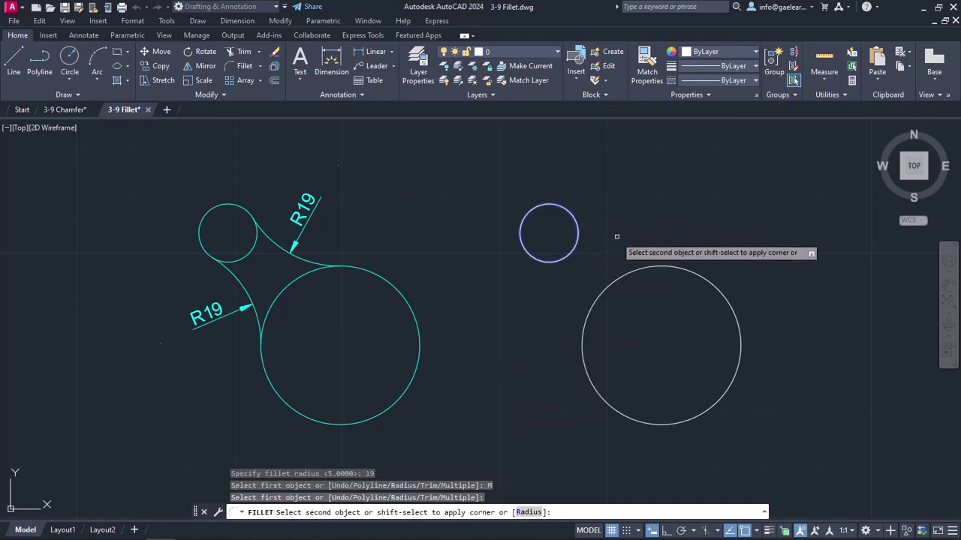
left_click(675, 267)
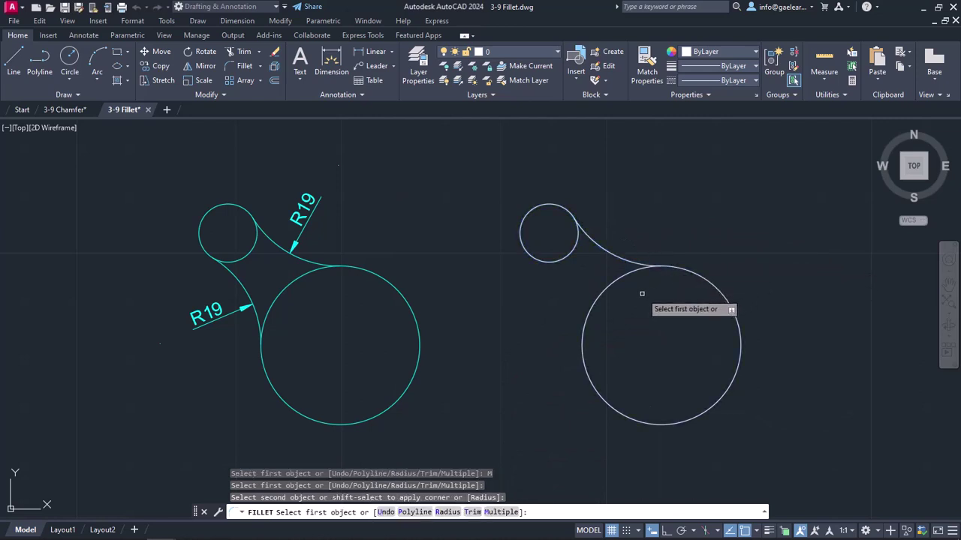
- Fillet the lower side between the circles, then switch to the 3-9 Chamfer drawing
left_click(535, 258)
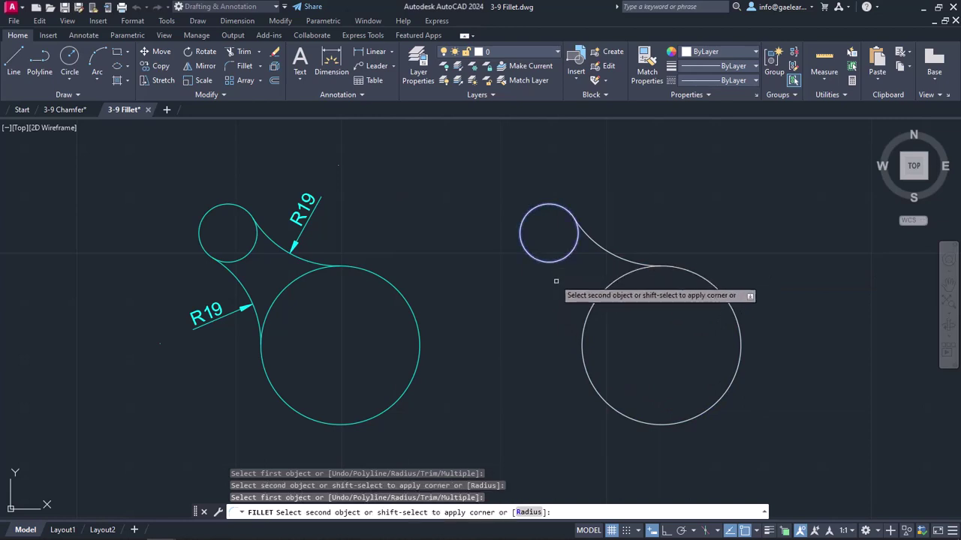
left_click(585, 365)
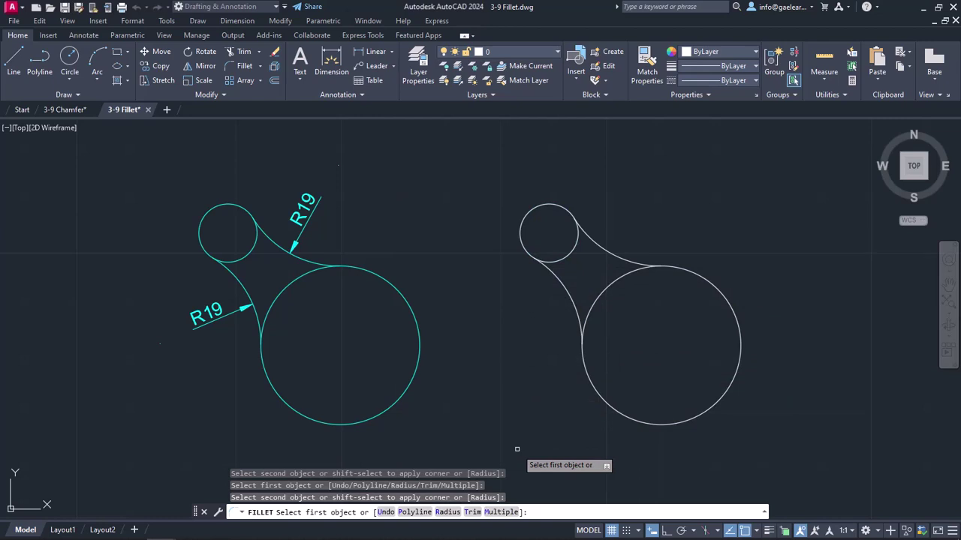
key("Escape")
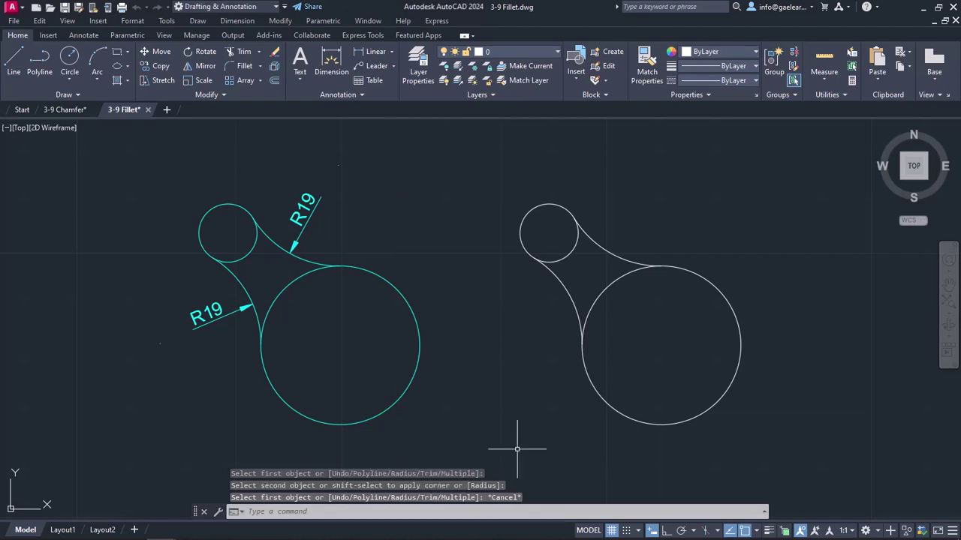
left_click(62, 111)
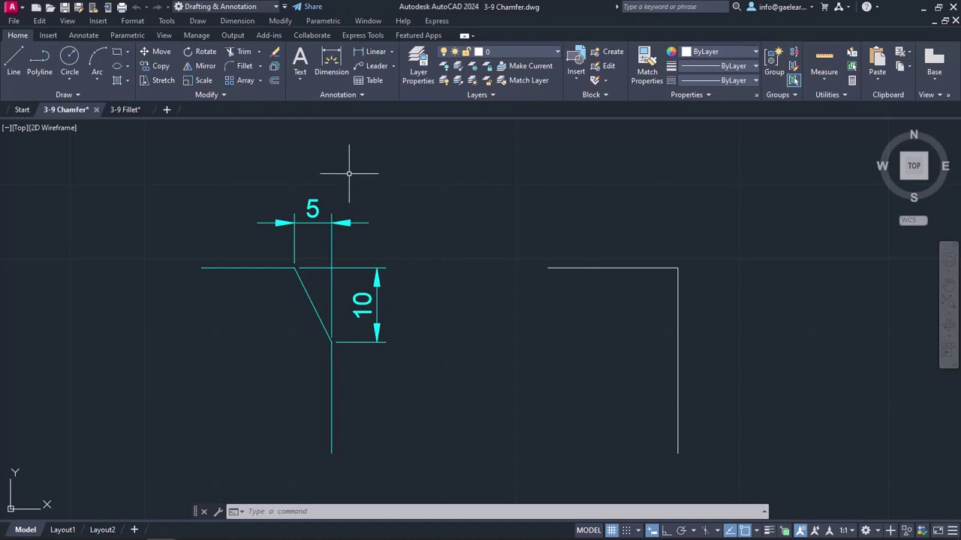
- Chamfer the corner's top and vertical lines with distances 5 and 10
left_click(259, 66)
left_click(261, 111)
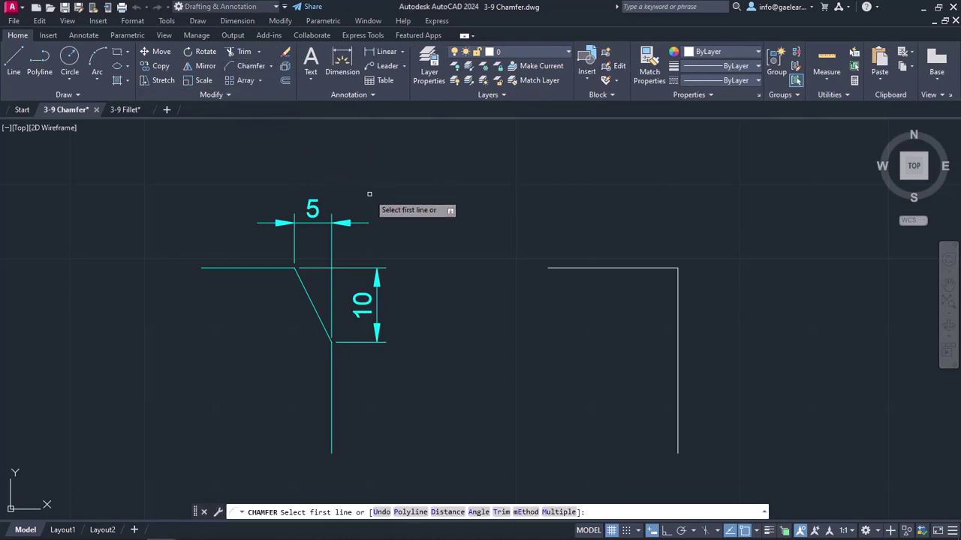
left_click(441, 512)
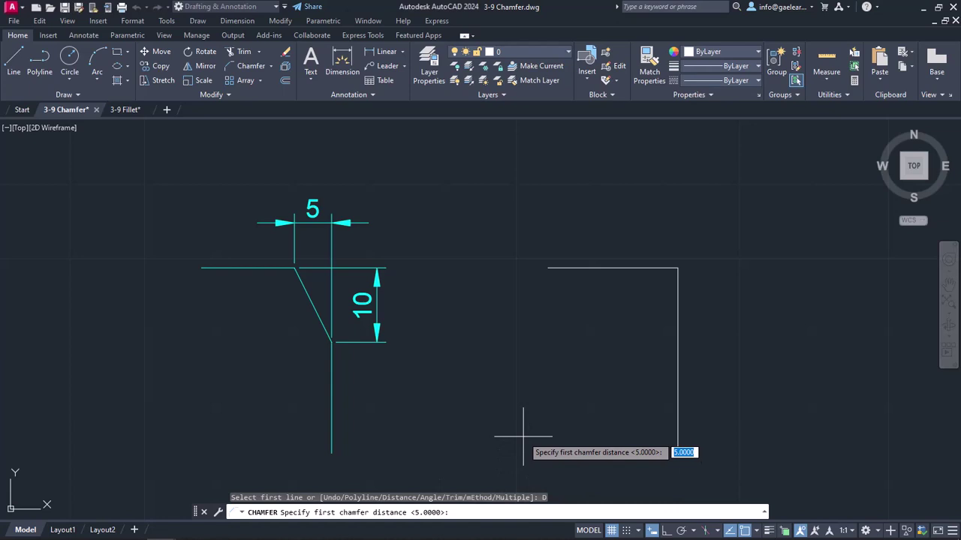
type("5")
key("Return")
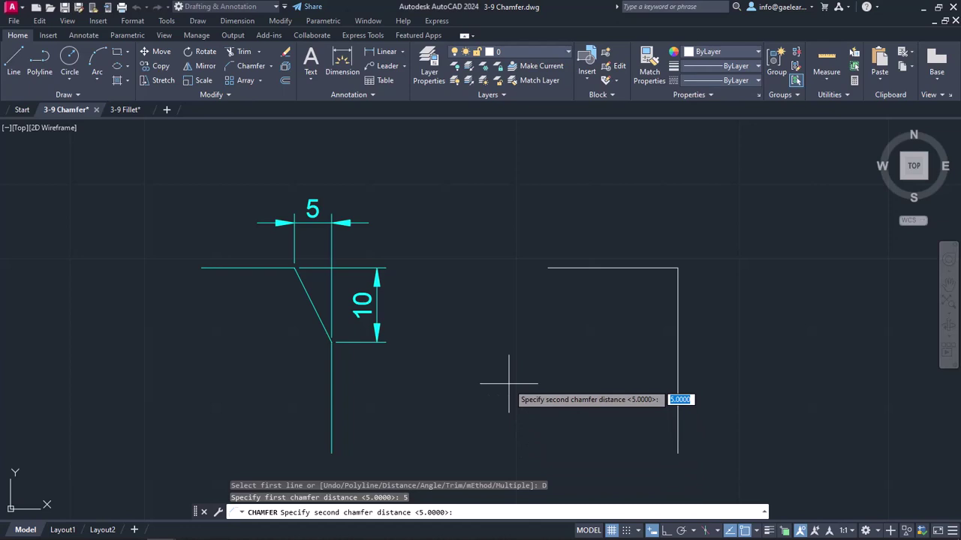
type("10")
key("Return")
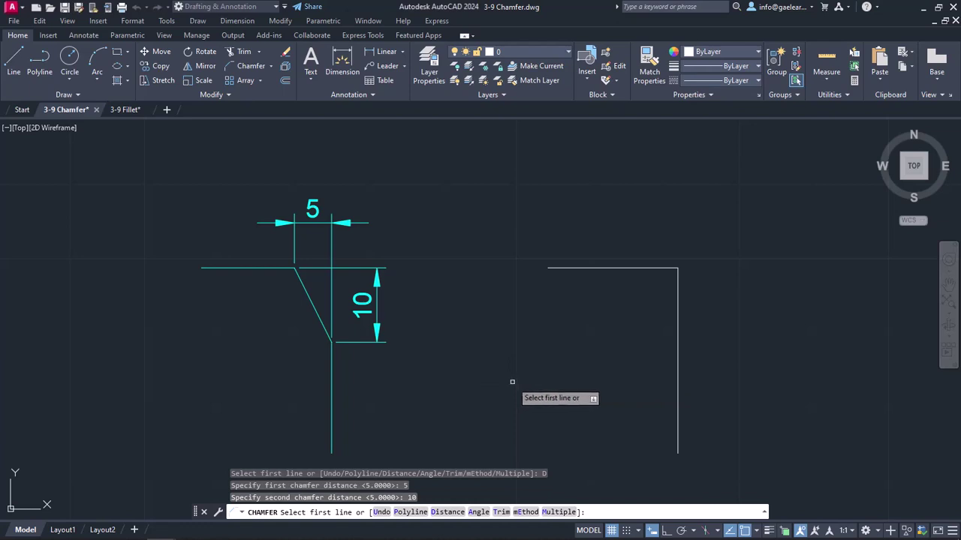
left_click(619, 268)
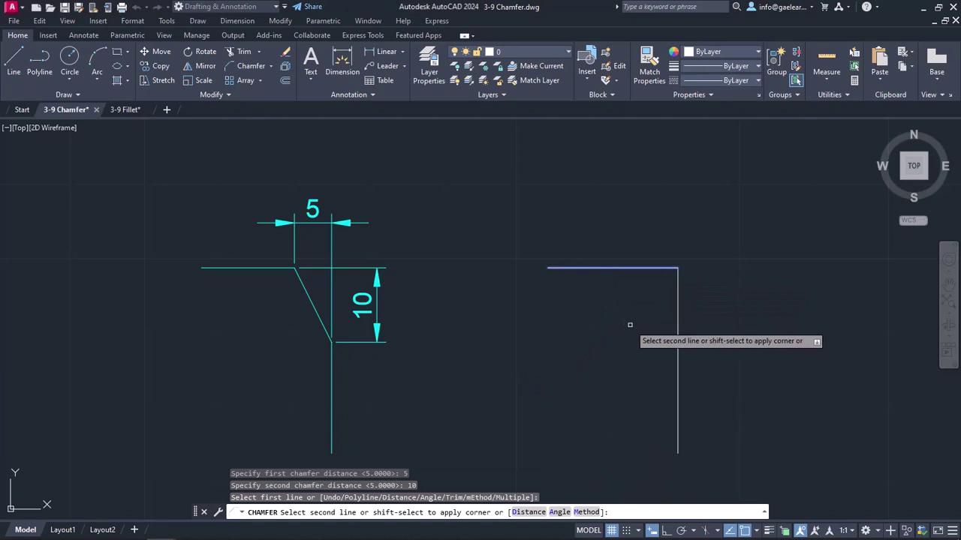
left_click(677, 328)
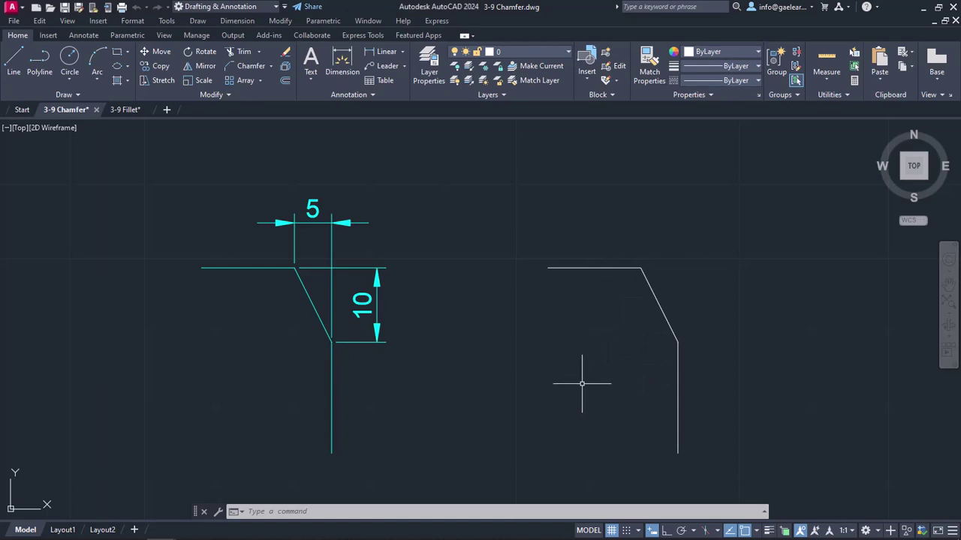
- Chamfer the next corner with a length of 12 at a 30° angle
middle_click_drag(589, 443, 586, 219)
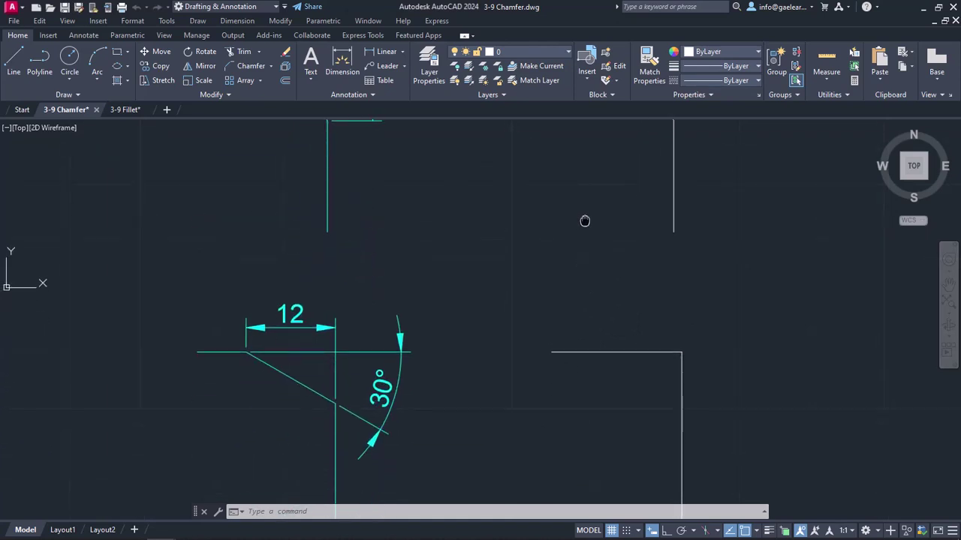
mouse_move(586, 444)
middle_mouse_down()
mouse_move(580, 314)
mouse_move(571, 309)
mouse_move(571, 345)
middle_mouse_up()
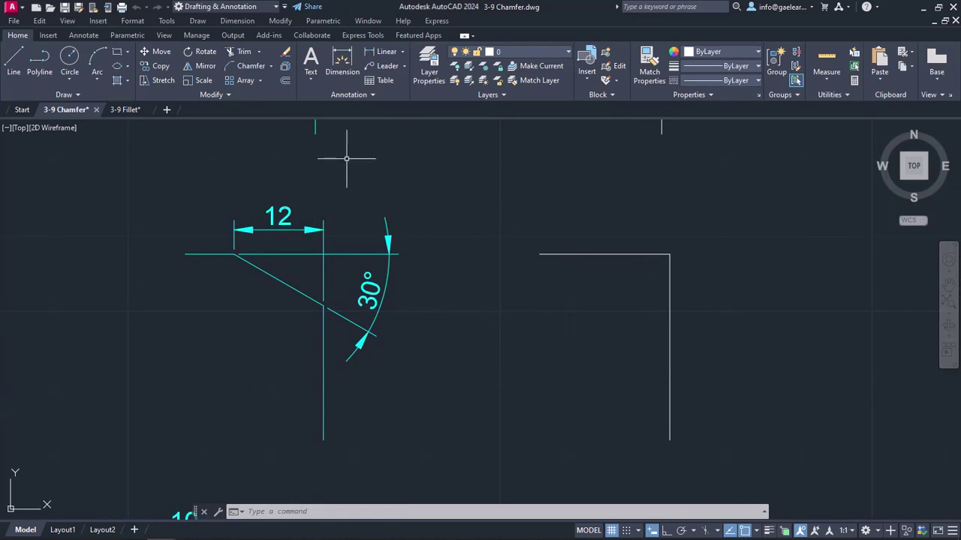
type("cha")
key("Return")
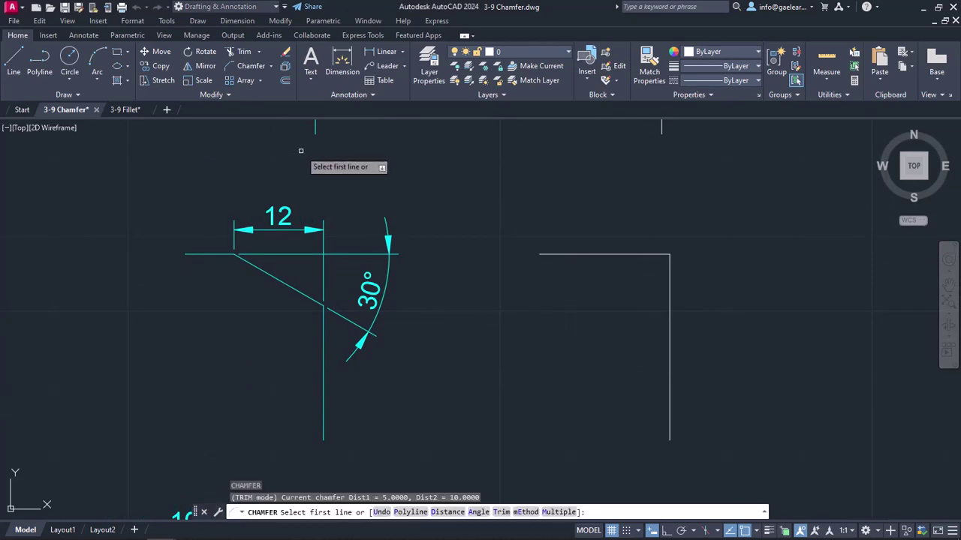
left_click(479, 513)
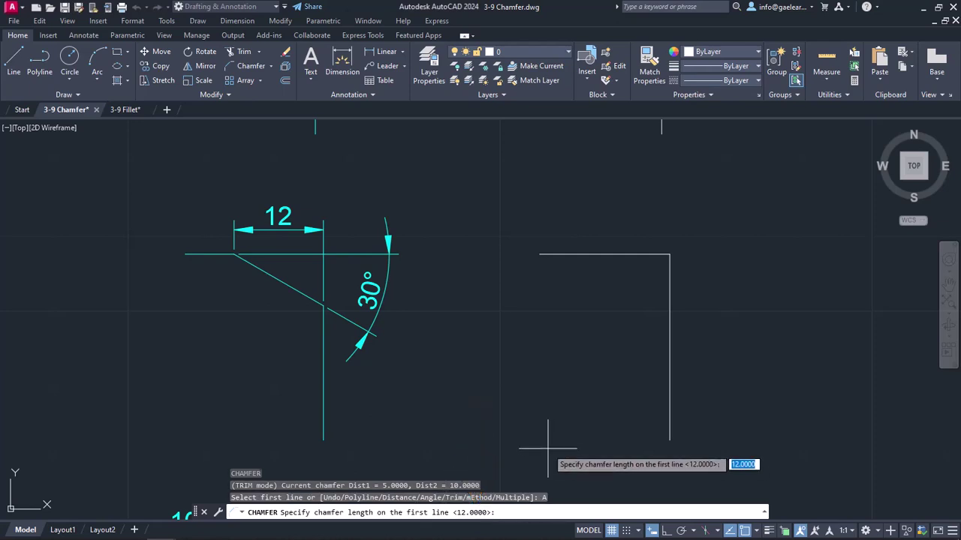
type("12")
key("Return")
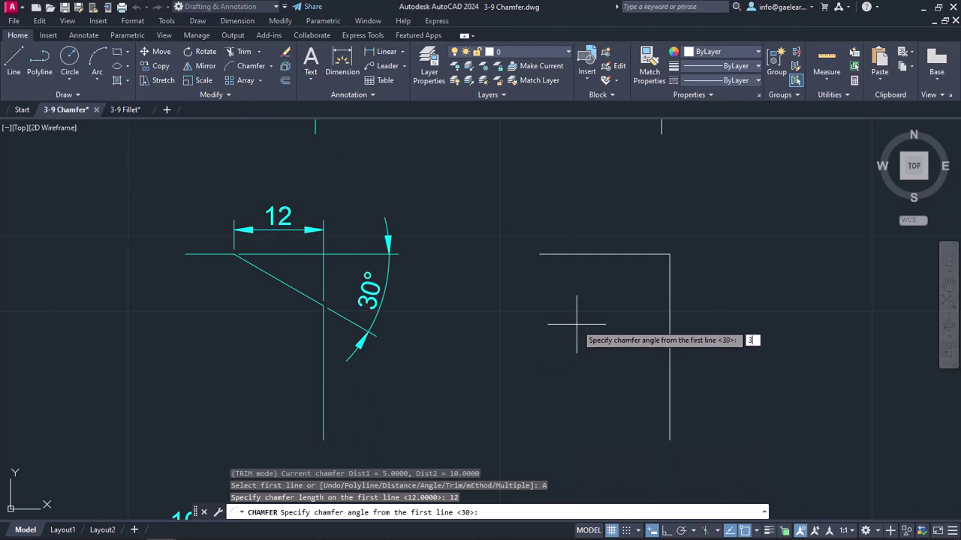
key("Return")
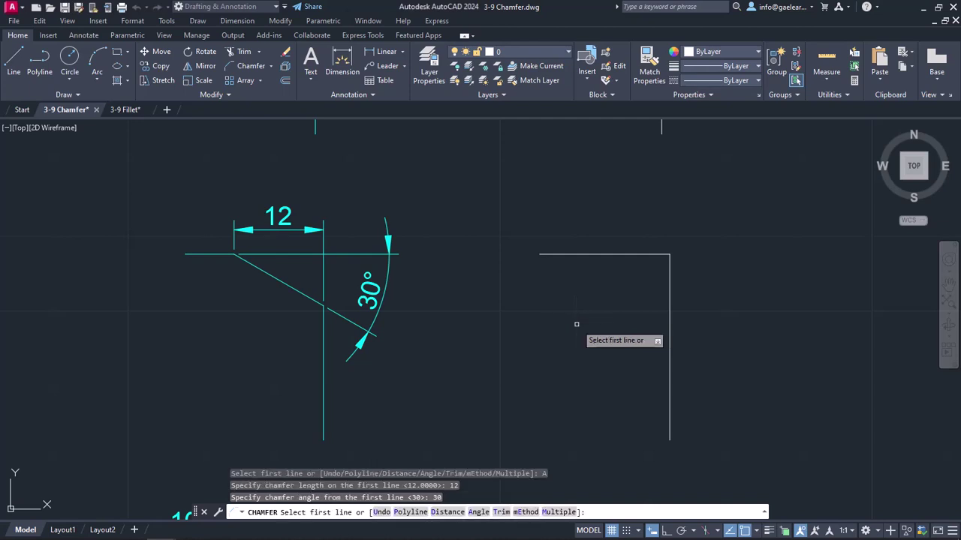
left_click(610, 255)
left_click(670, 308)
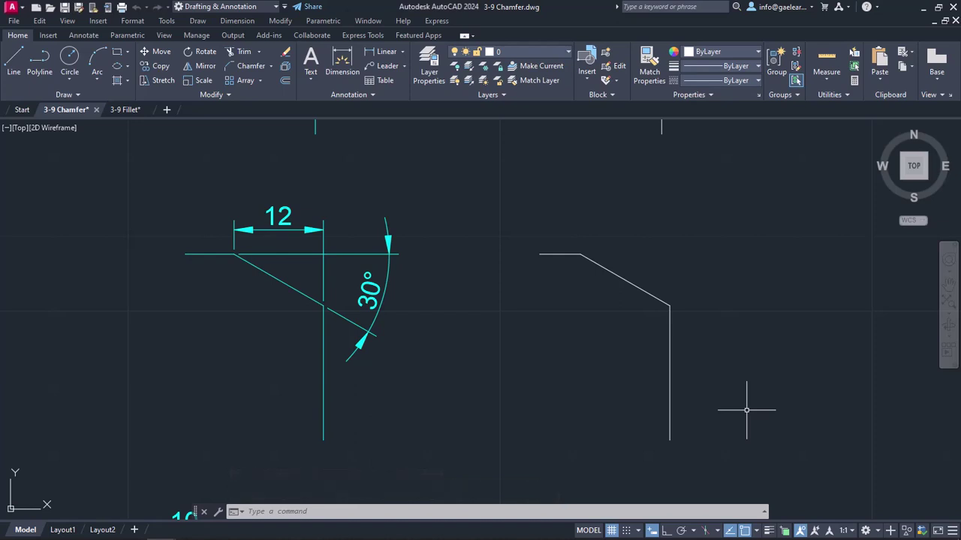
- Set up a Multiple chamfer with distances 10 and 5 for the outline
mouse_move(729, 437)
middle_mouse_down()
mouse_move(740, 312)
mouse_move(704, 227)
middle_mouse_up()
middle_click_drag(740, 405, 738, 300)
middle_click_drag(738, 358, 740, 357)
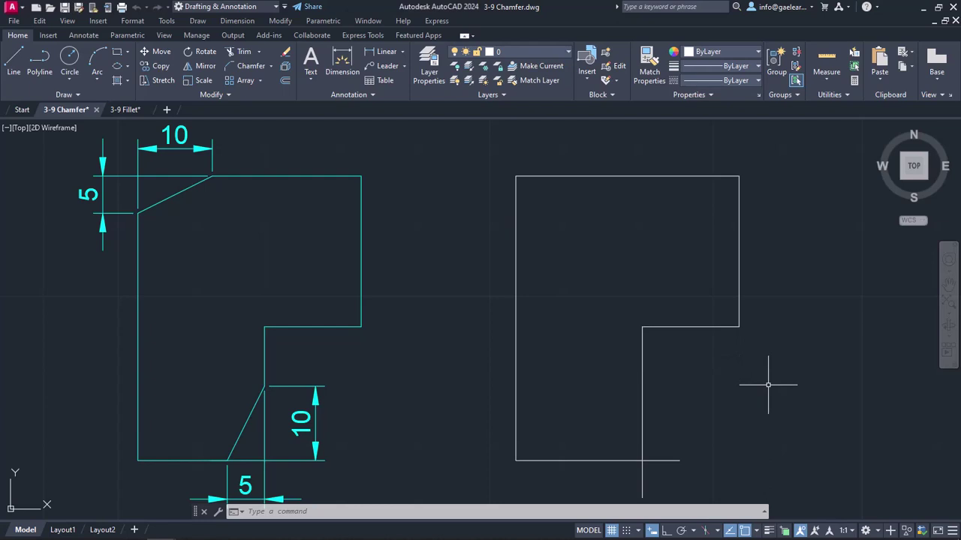
key("Return")
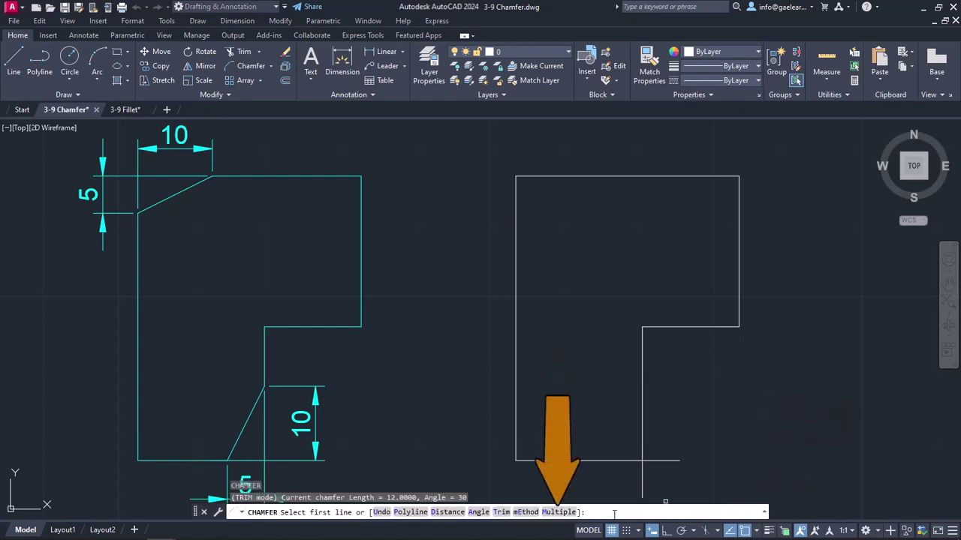
left_click(559, 512)
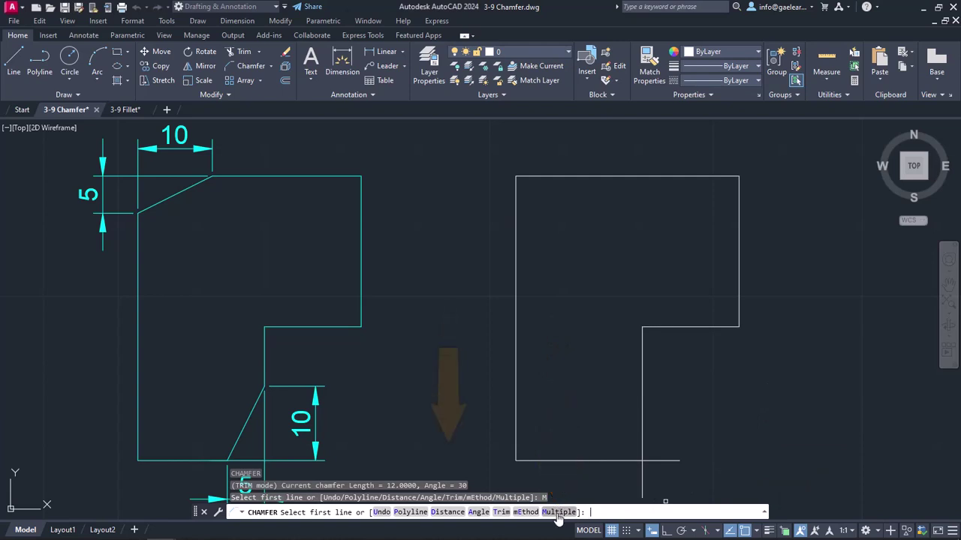
left_click(454, 513)
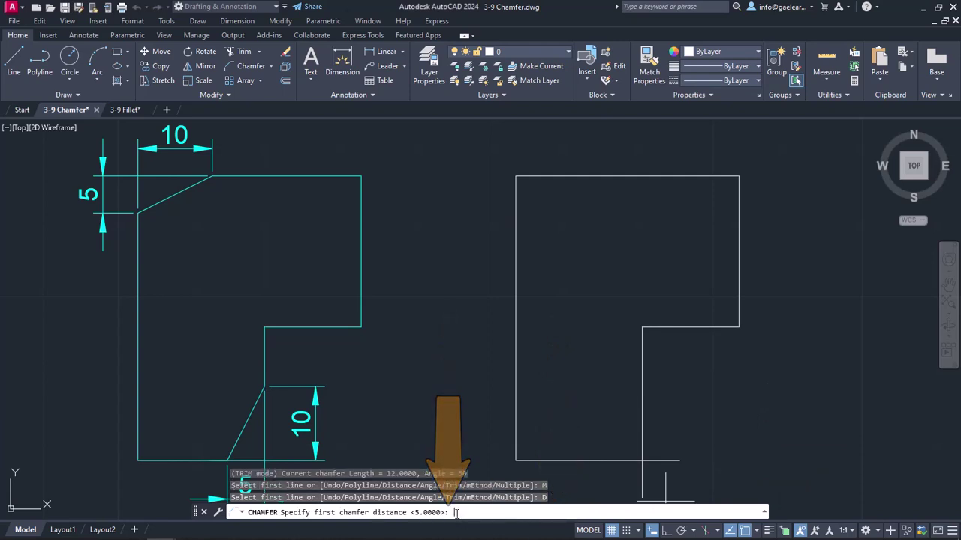
type("10")
key("Return")
type("5")
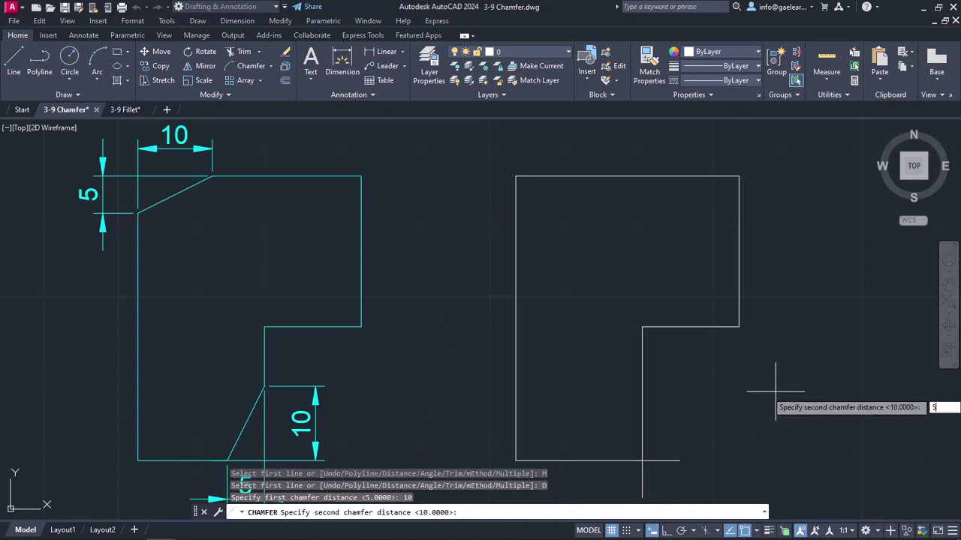
key("Return")
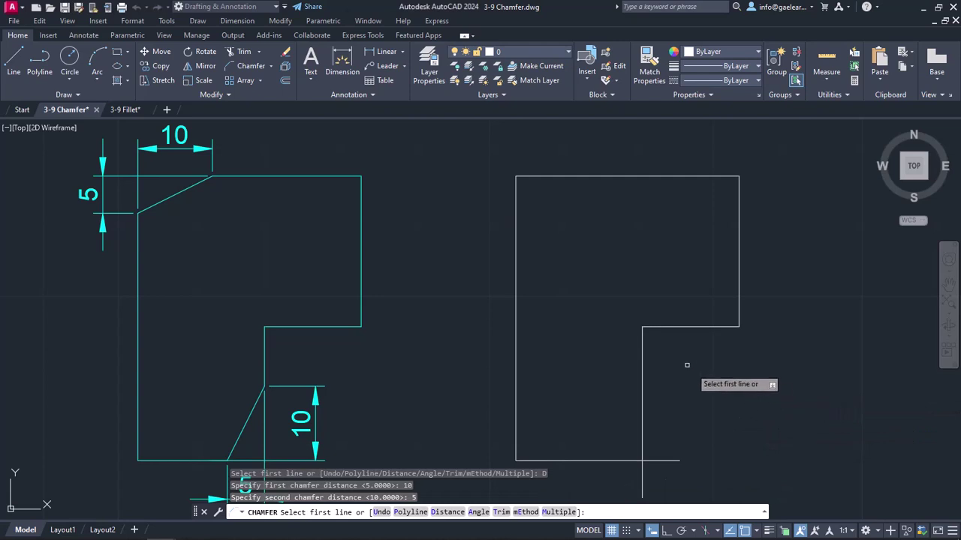
- Chamfer the outline's top-left and bottom-right corners
left_click(565, 177)
left_click(516, 199)
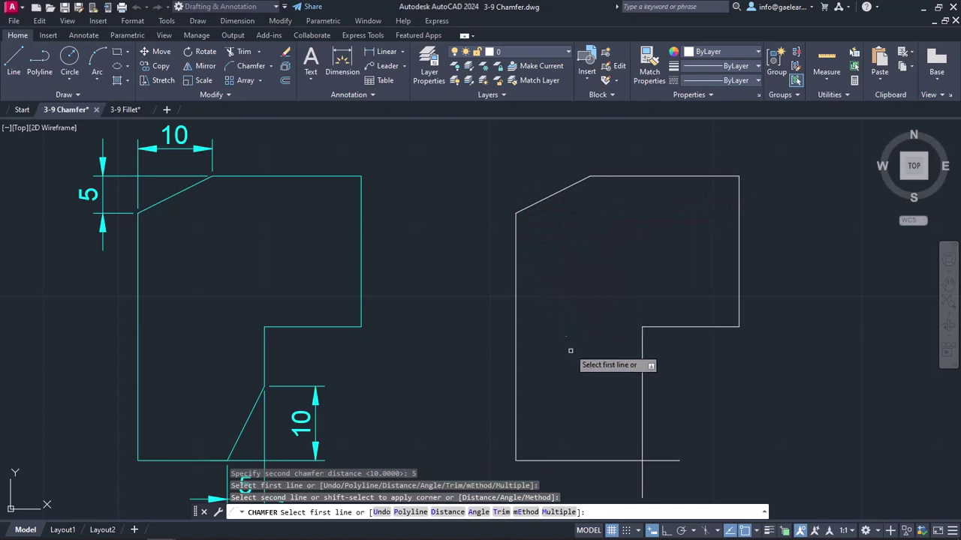
left_click(643, 429)
left_click(628, 460)
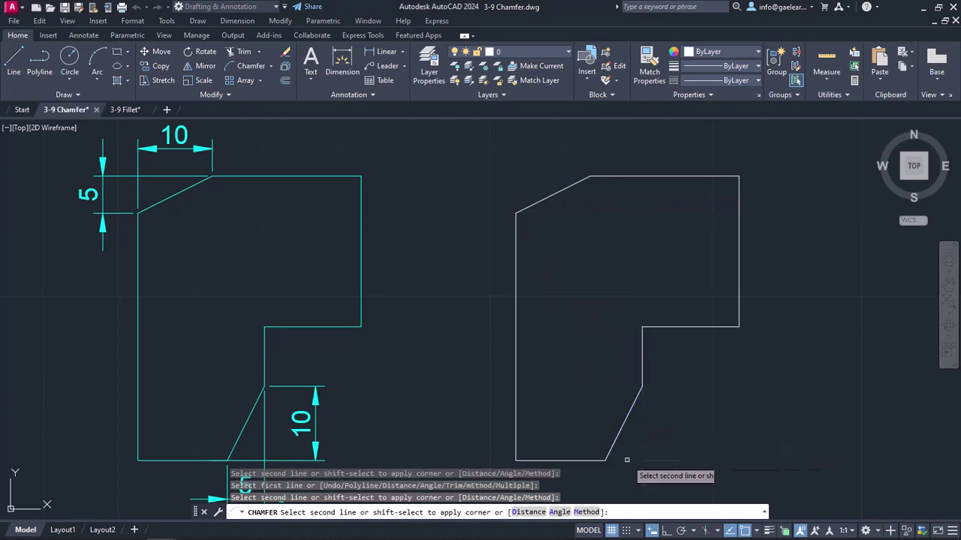